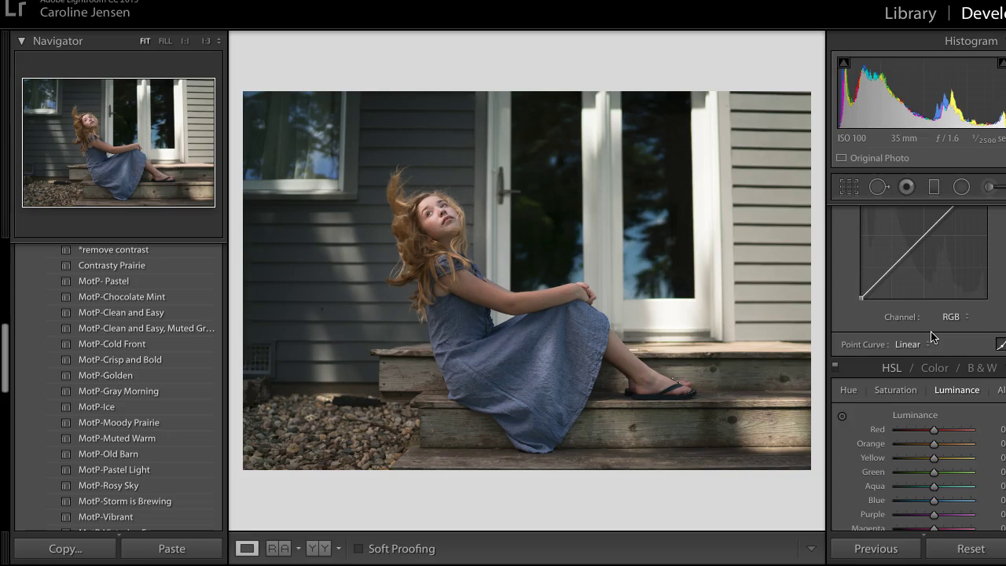
scroll(931, 337, "up", 5)
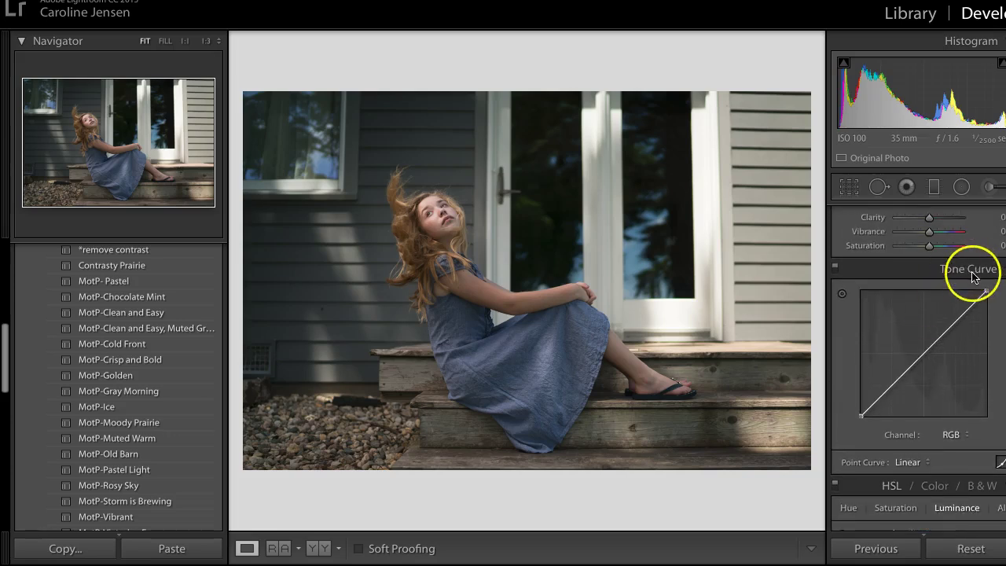
scroll(970, 386, "down", 2)
scroll(961, 386, "up", 2)
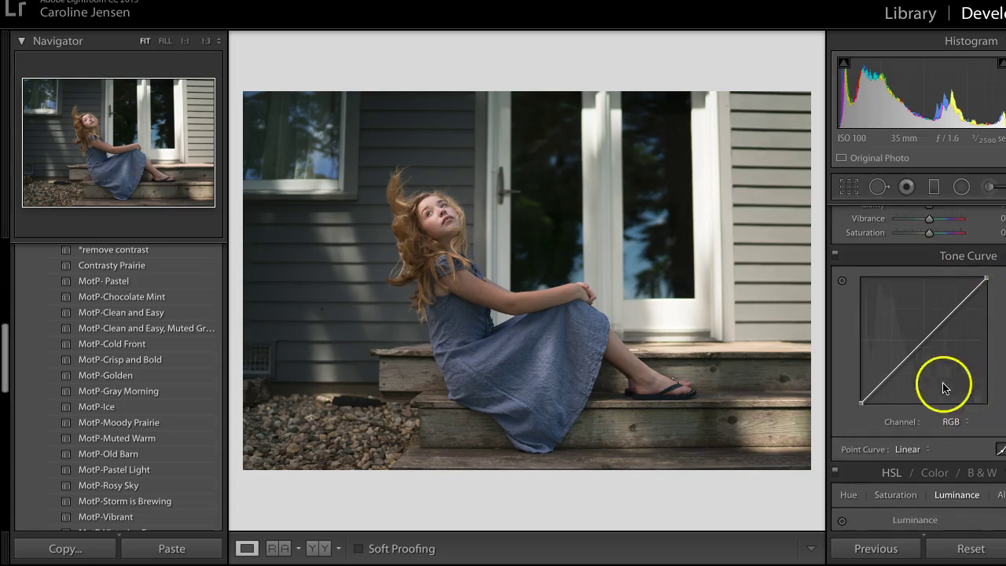
left_click(949, 425)
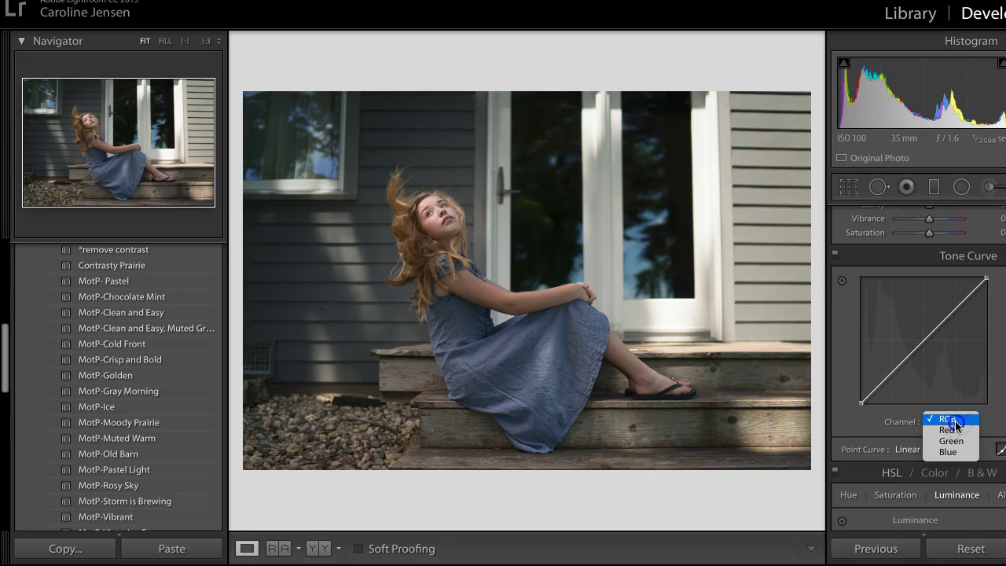
left_click(954, 421)
scroll(952, 423, "up", 1)
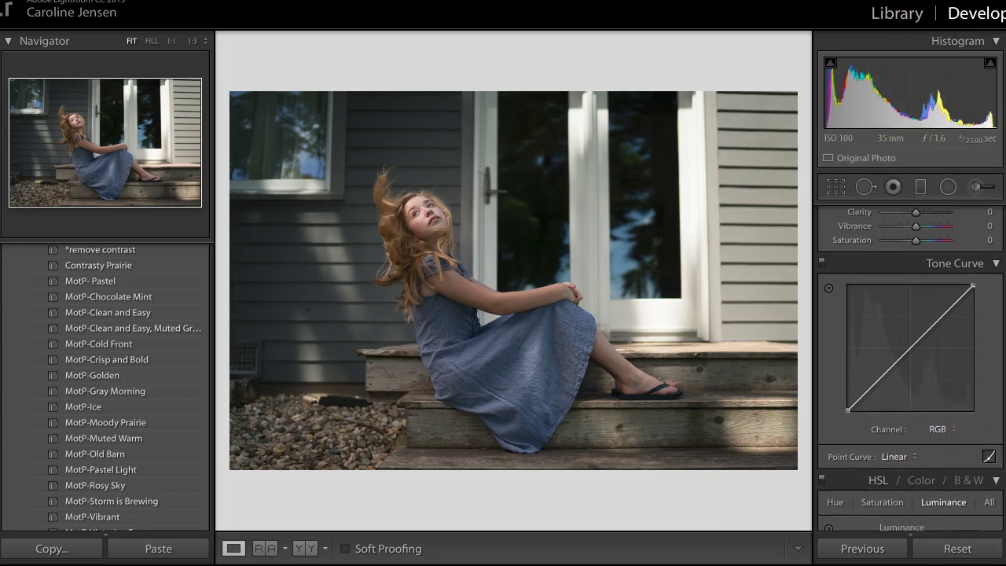
left_click(984, 457)
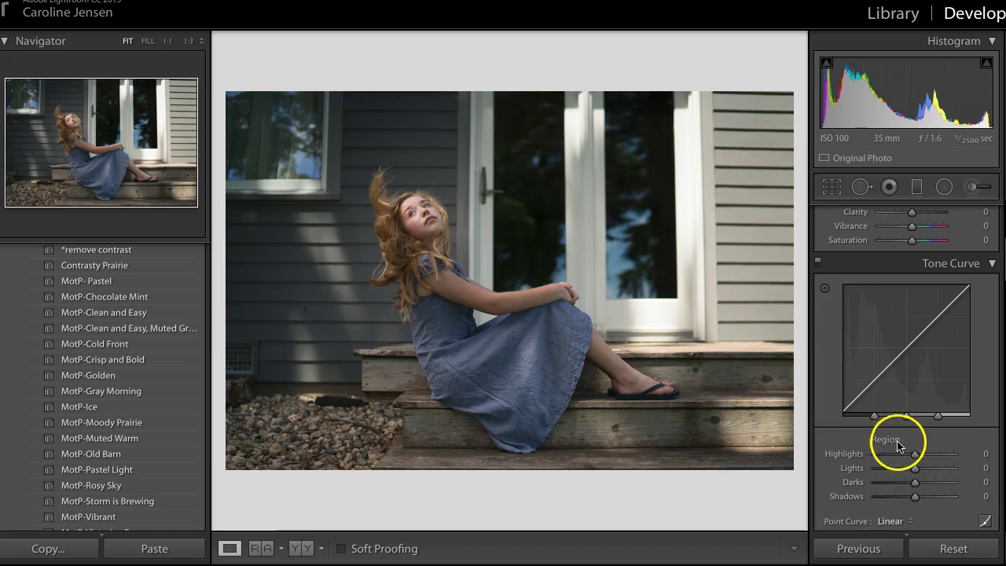
left_click(984, 521)
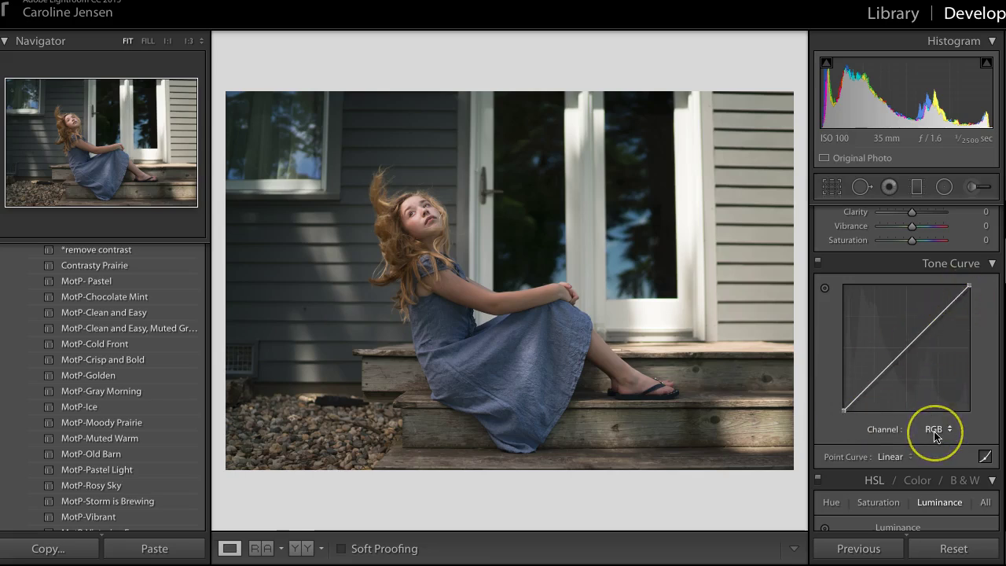
- Try brightening the midtones slightly with a center point on the RGB point curve, and delete that point
left_click(908, 351)
left_click_drag(909, 351, 902, 343)
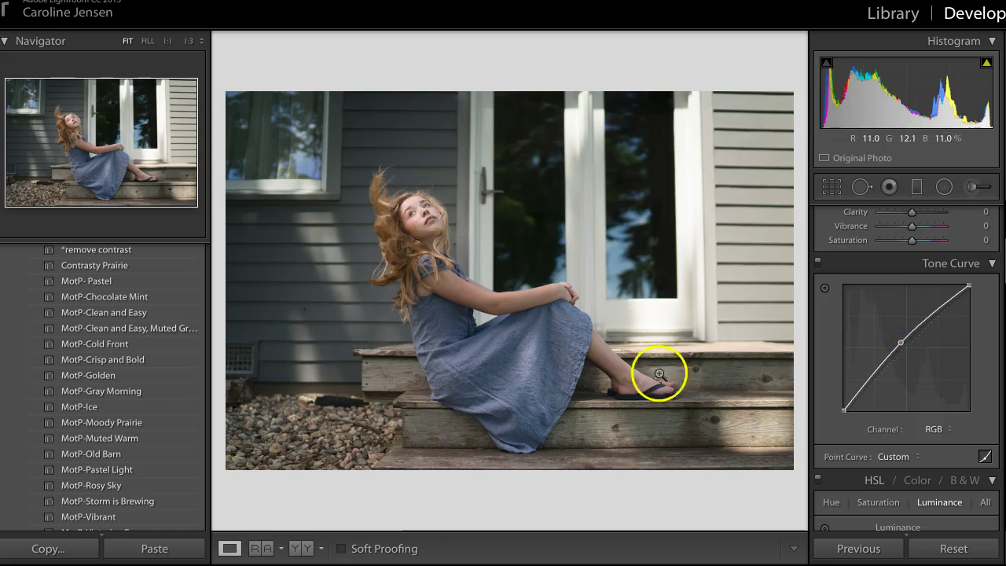
double_click(900, 343)
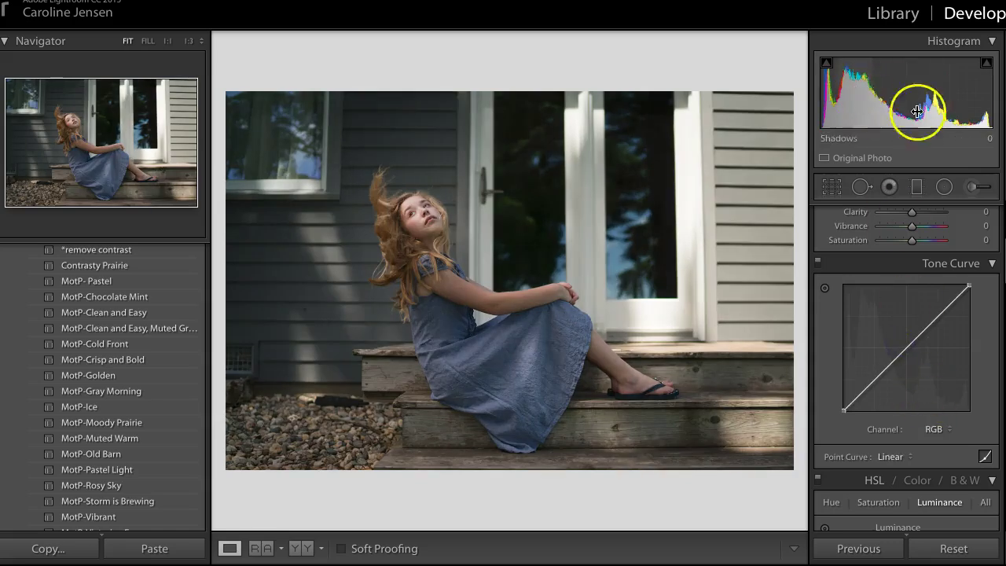
- Turn on the highlight clipping overlay and try a stronger RGB midtone lift at about 40.4 / 56.1 %, removing the curve point
left_click_drag(899, 354, 897, 341)
left_click(987, 64)
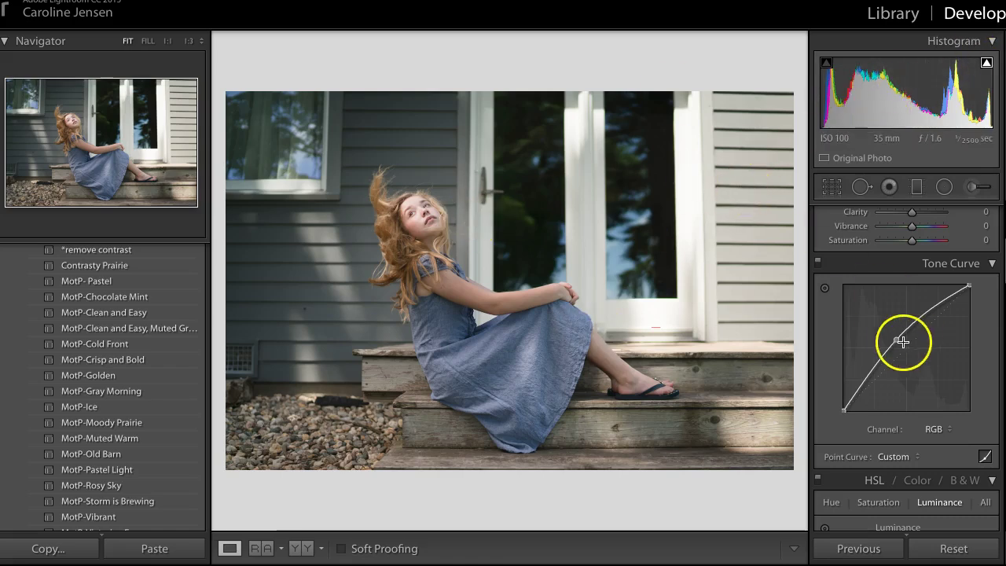
left_click_drag(898, 341, 893, 340)
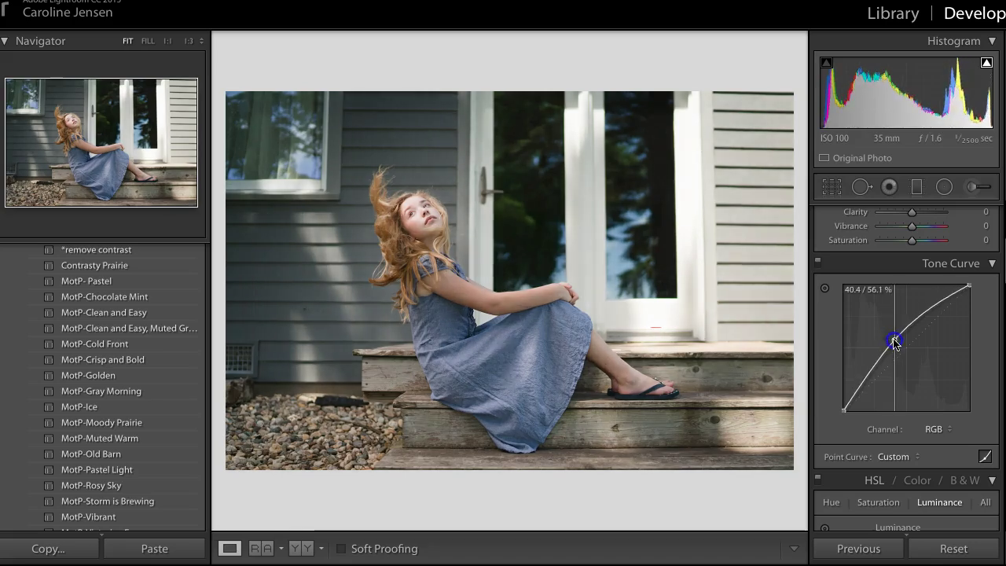
double_click(894, 340)
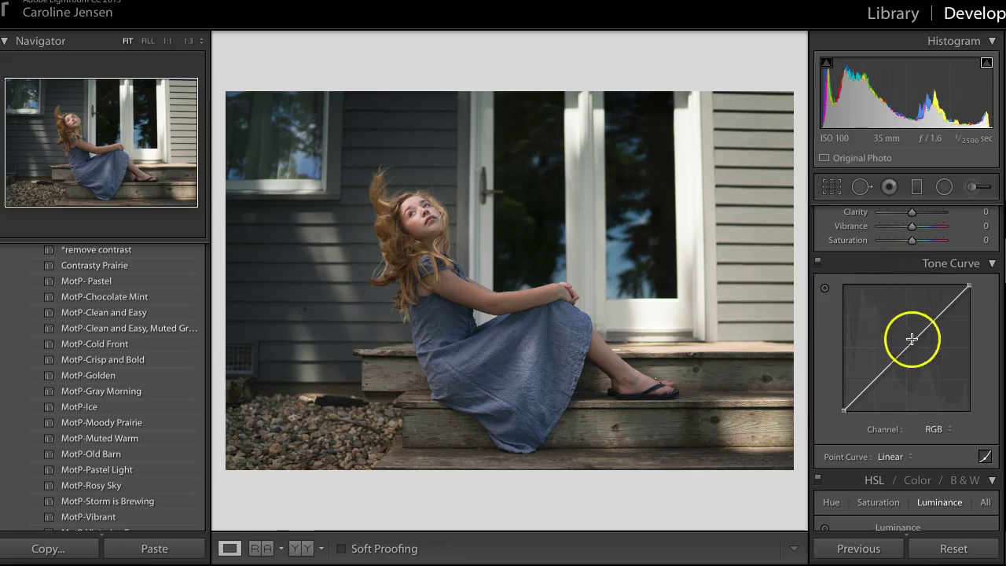
- Try lifting the RGB curve's midtones to about 42.0 / 55.3 % and restore the linear curve
left_click_drag(905, 351, 898, 344)
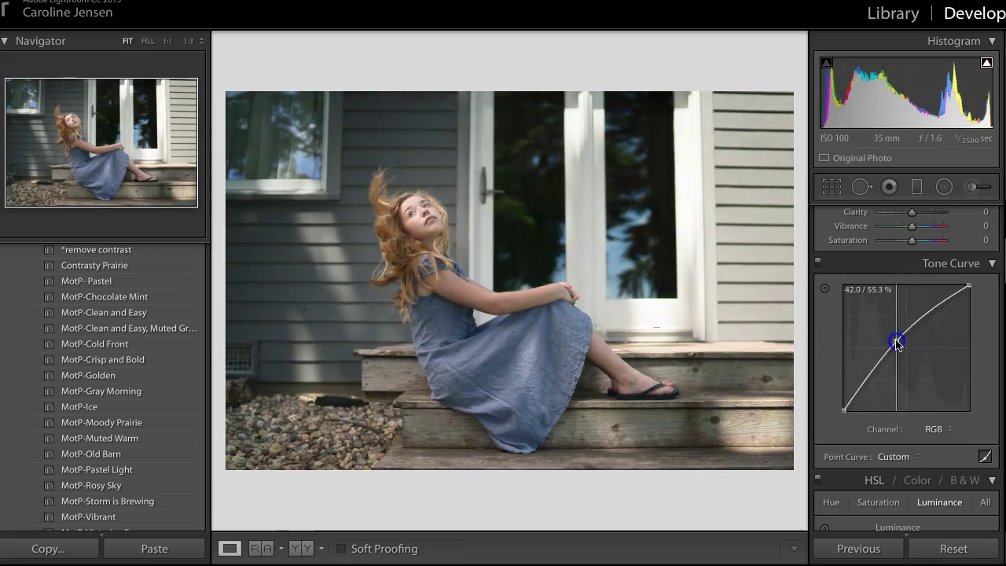
double_click(896, 341)
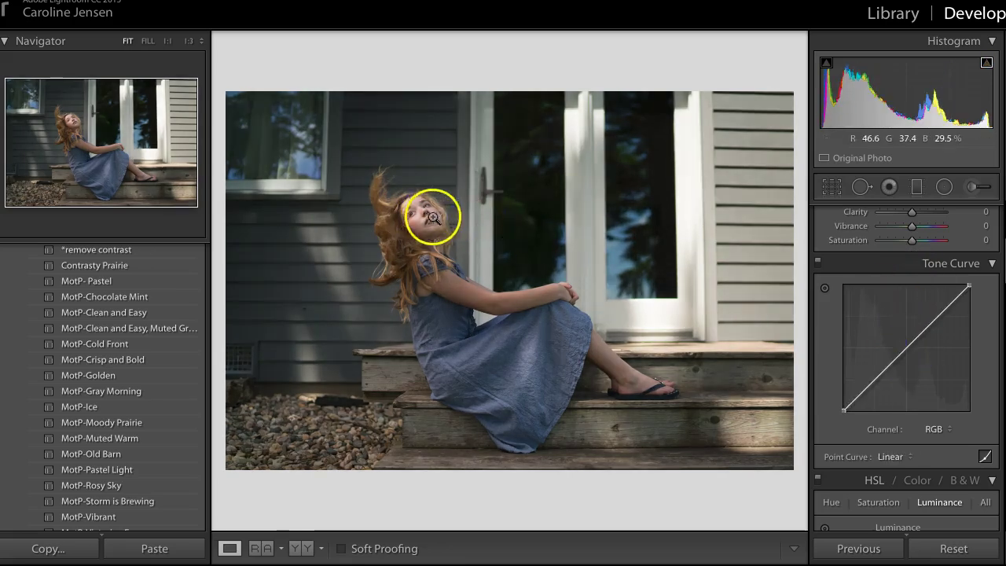
left_click_drag(899, 351, 897, 344)
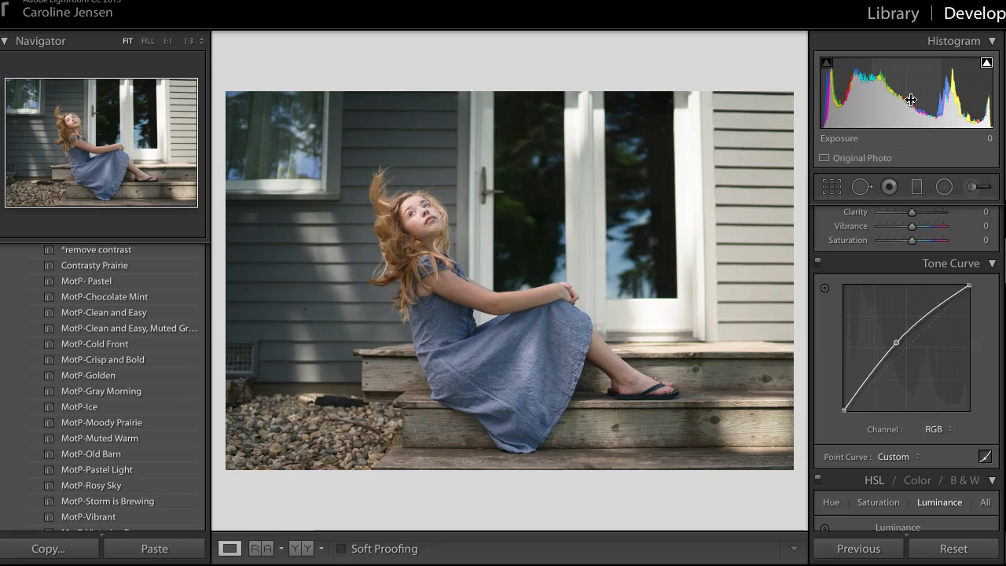
double_click(897, 343)
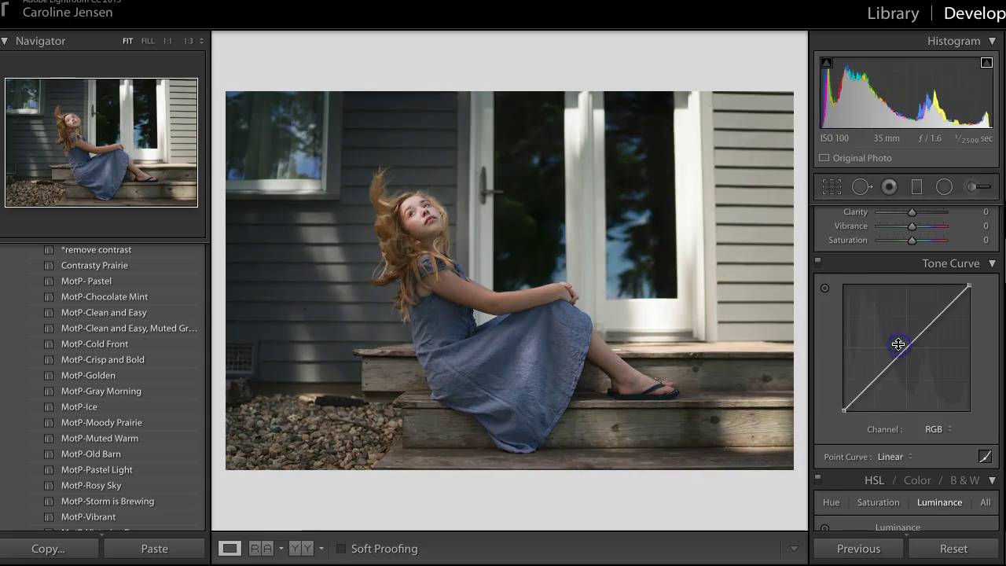
- Try raising the Orange luminance to +93 to brighten the skin, and reset it
scroll(898, 393, "down", 6)
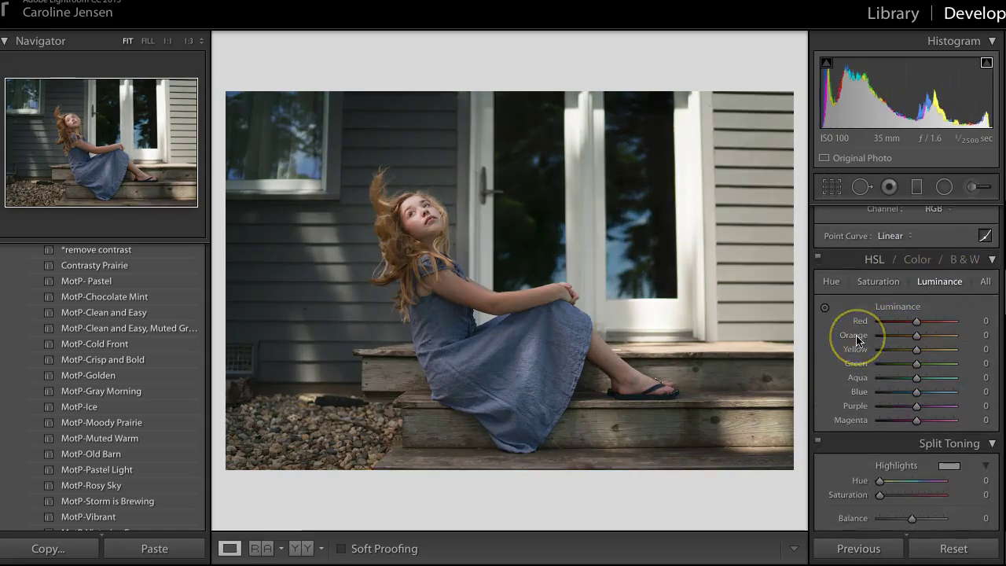
left_click(423, 233)
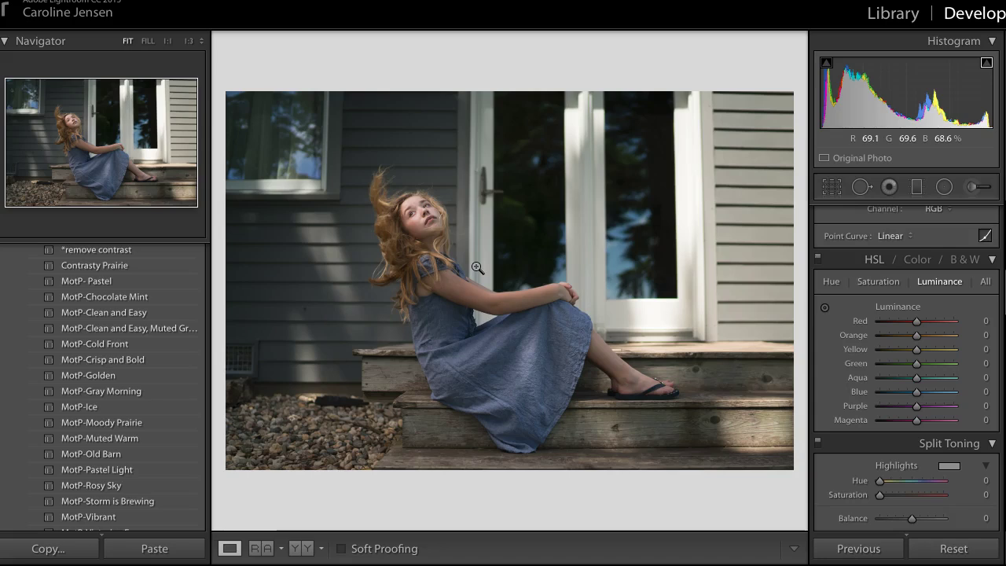
left_click(918, 337)
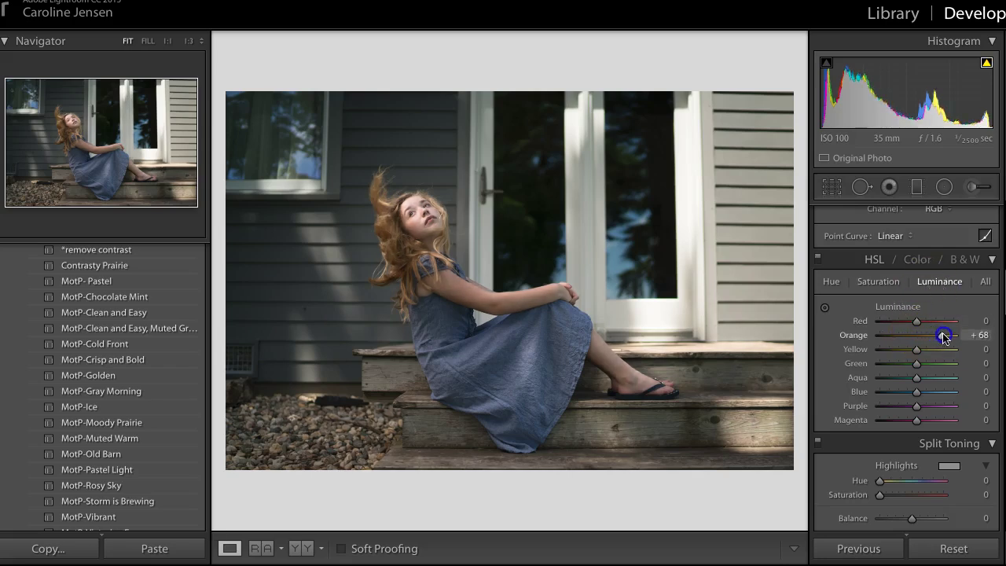
left_click_drag(948, 337, 953, 336)
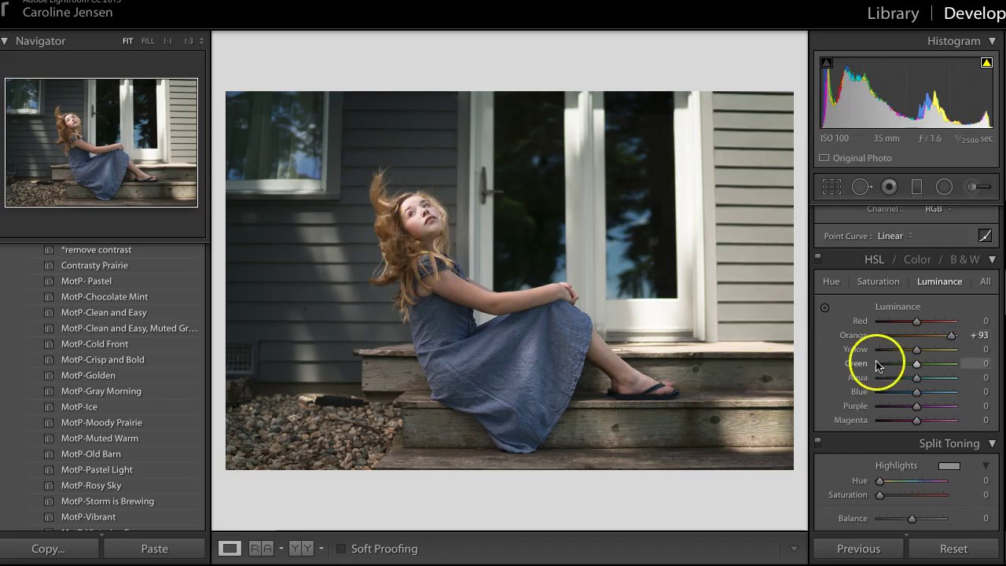
double_click(852, 337)
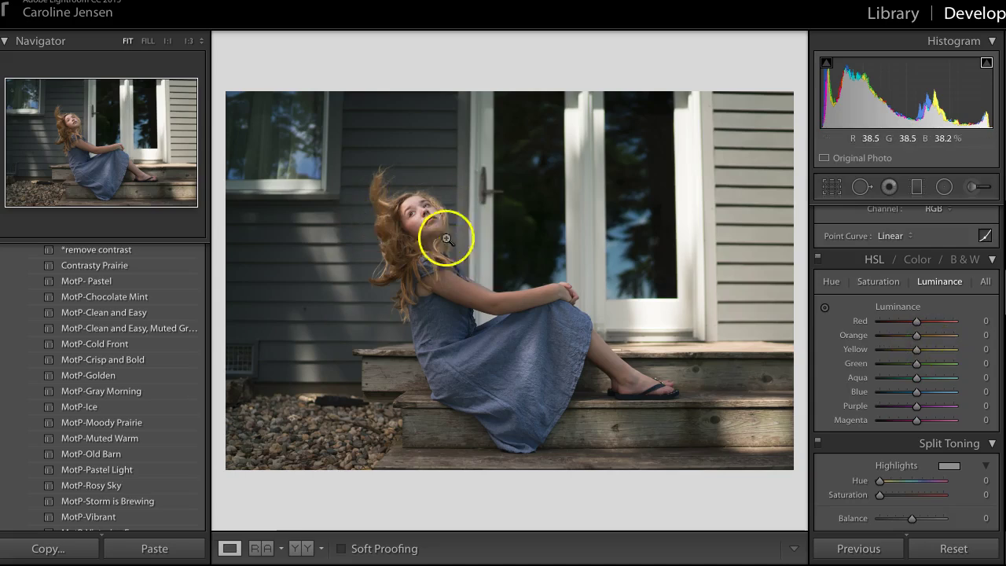
- Set the Orange luminance to +49 to brighten the skin moderately
left_click_drag(916, 335, 937, 339)
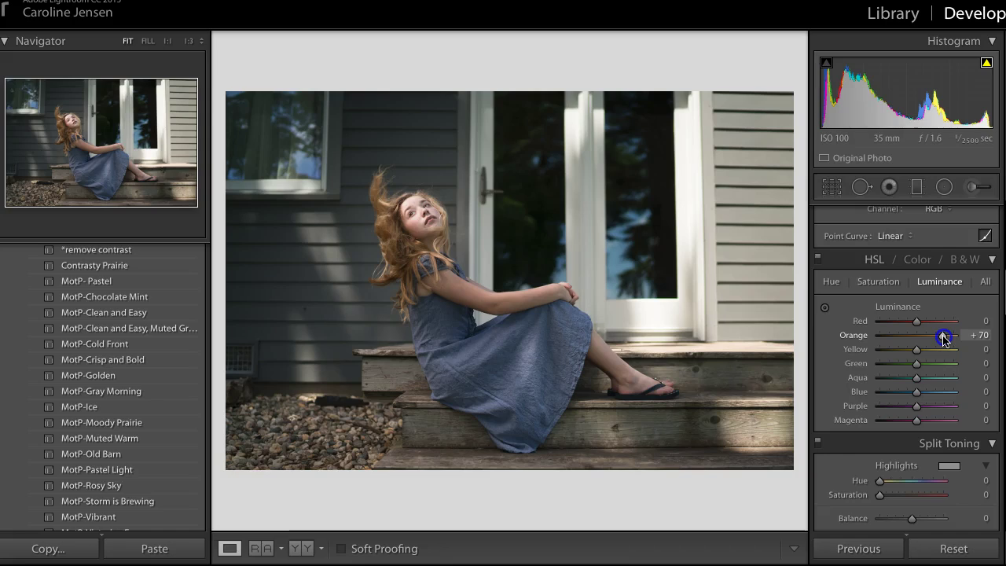
left_click(854, 336)
left_click_drag(935, 339, 934, 340)
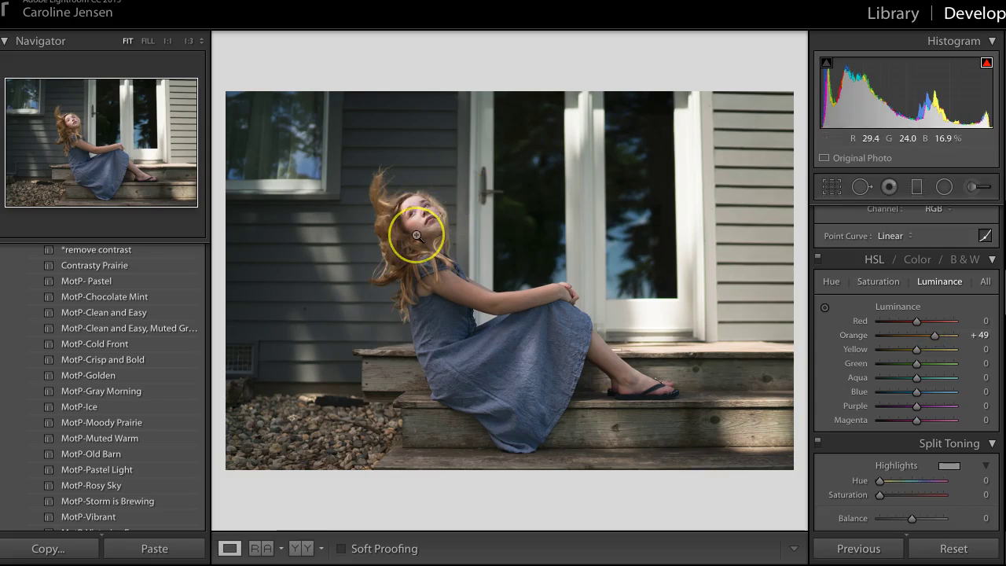
- Activate the Adjustment Brush for retouching the girl's face and reset all of its effect settings
left_click(420, 209)
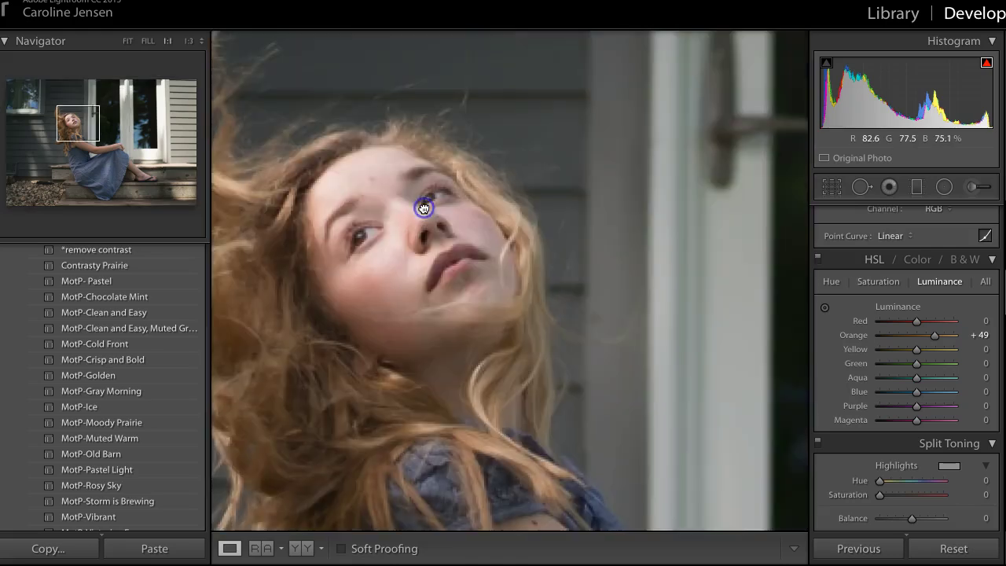
left_click_drag(446, 272, 479, 273)
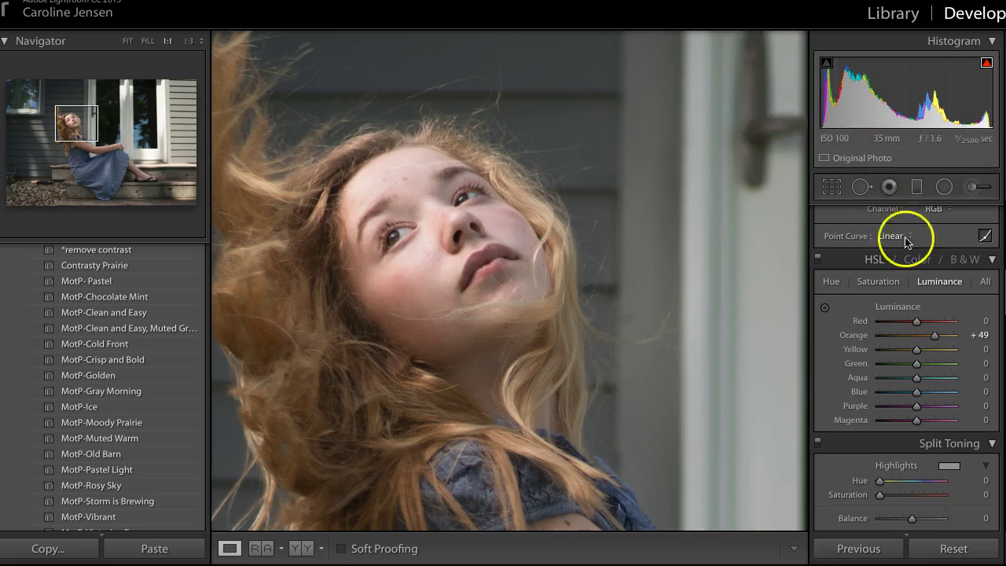
scroll(916, 259, "up", 10)
left_click(981, 179)
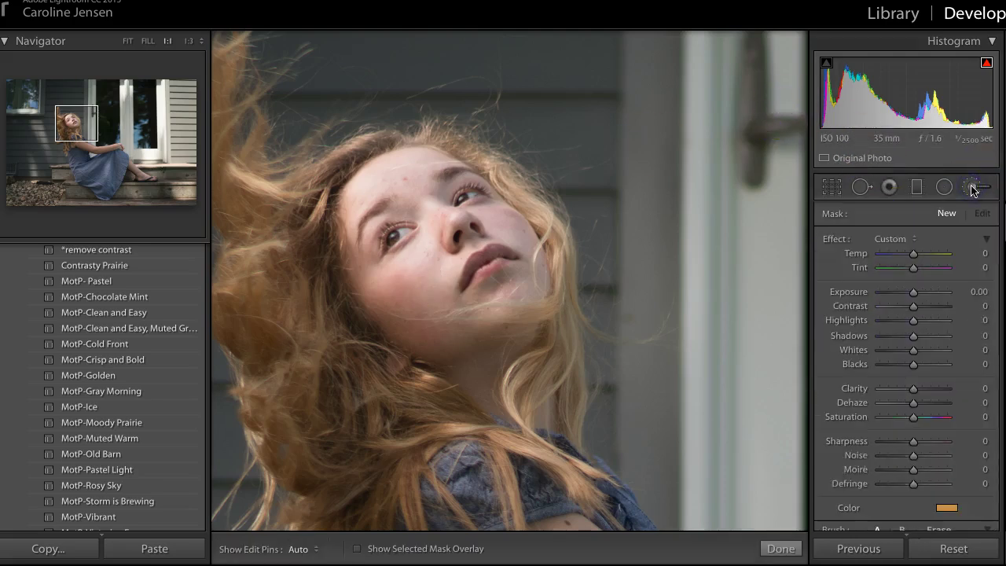
double_click(836, 240)
scroll(887, 427, "down", 4)
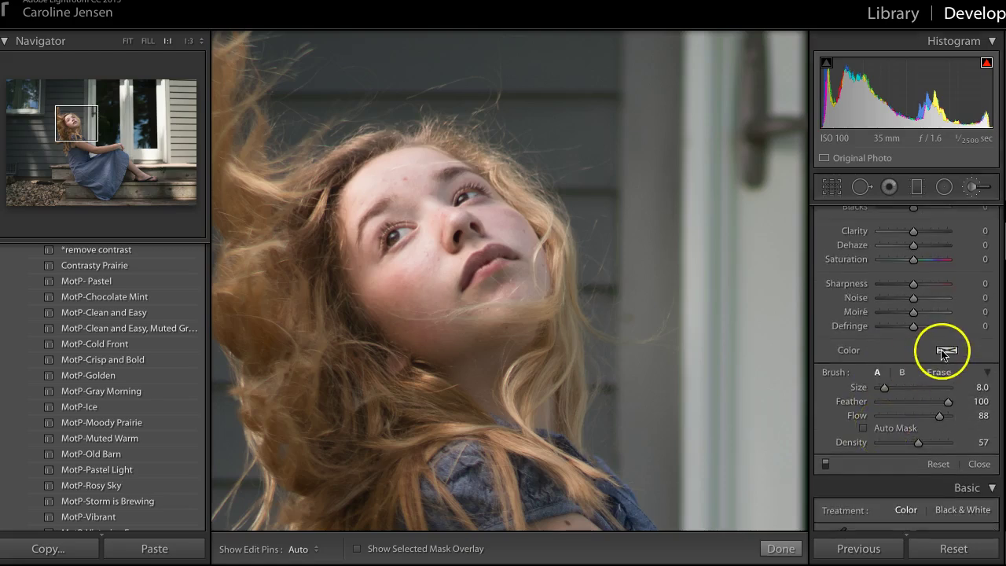
- Give the brush a salmon-pink color tint with hue 4 and saturation 44 %
left_click(944, 352)
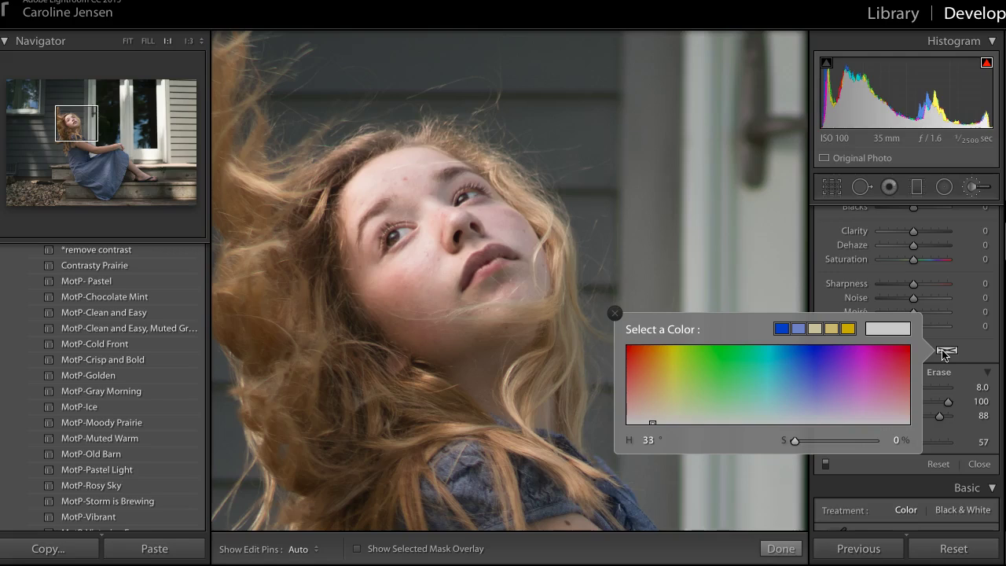
left_click_drag(944, 354, 963, 358)
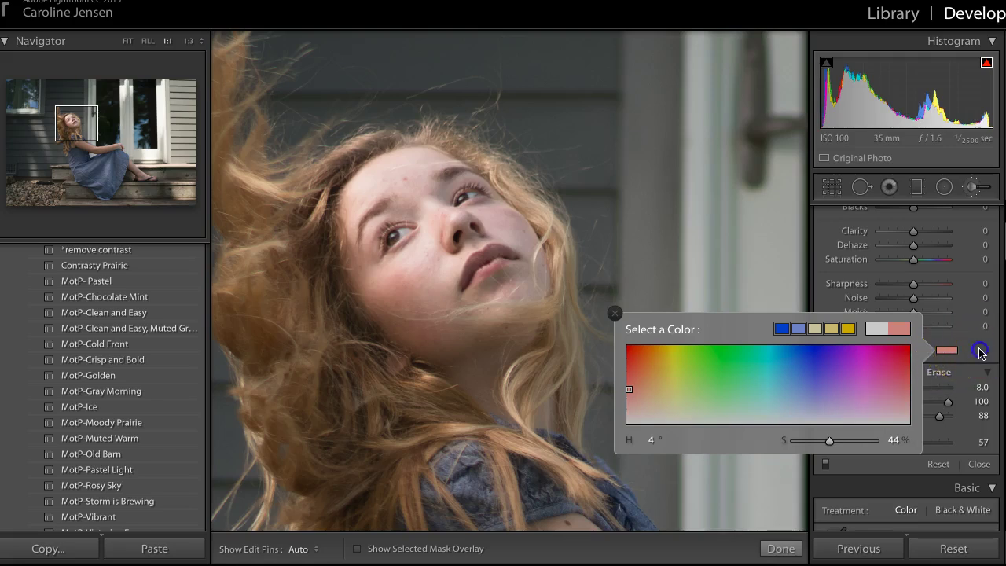
left_click(910, 422)
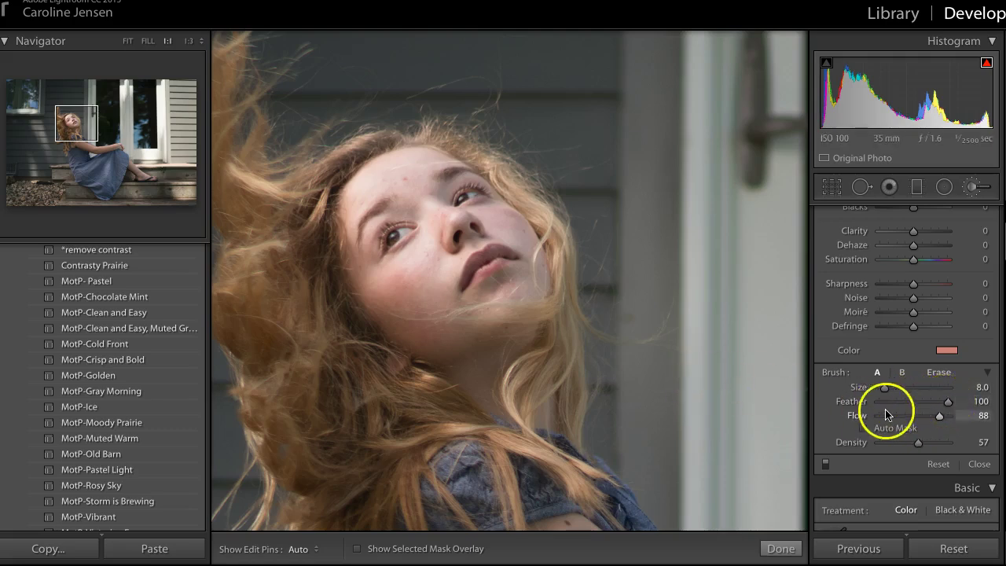
- Set the brush's flow to 17 and its density to 67
left_click_drag(942, 416, 902, 421)
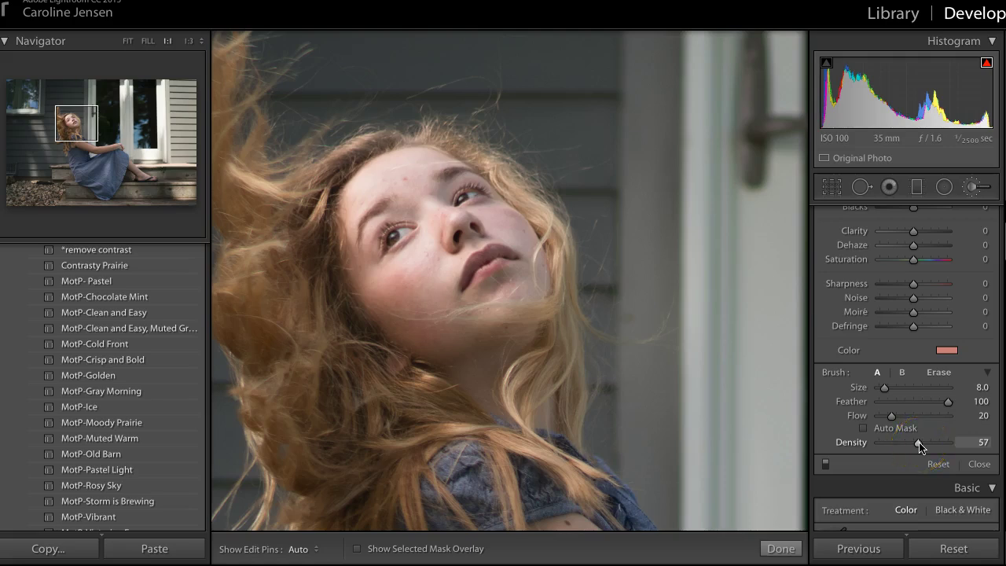
left_click_drag(920, 445, 926, 444)
left_click_drag(888, 416, 891, 417)
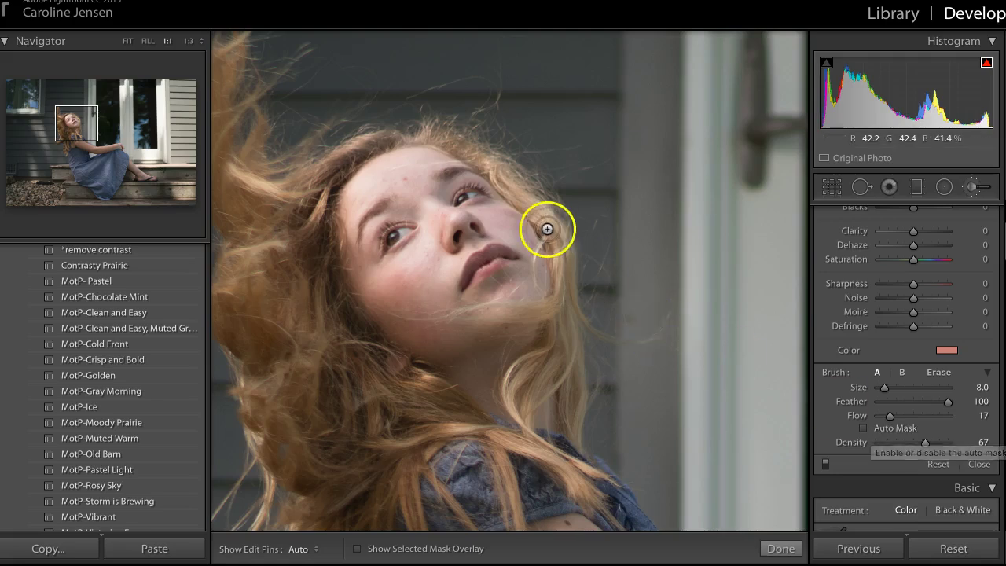
- Paint the pink tint onto both of the girl's cheeks, toggling the edit pins to check the result
mouse_move(500, 213)
left_mouse_down()
mouse_move(366, 290)
mouse_move(424, 279)
mouse_move(380, 303)
mouse_move(420, 295)
mouse_move(380, 285)
left_mouse_up()
key("h")
key("h")
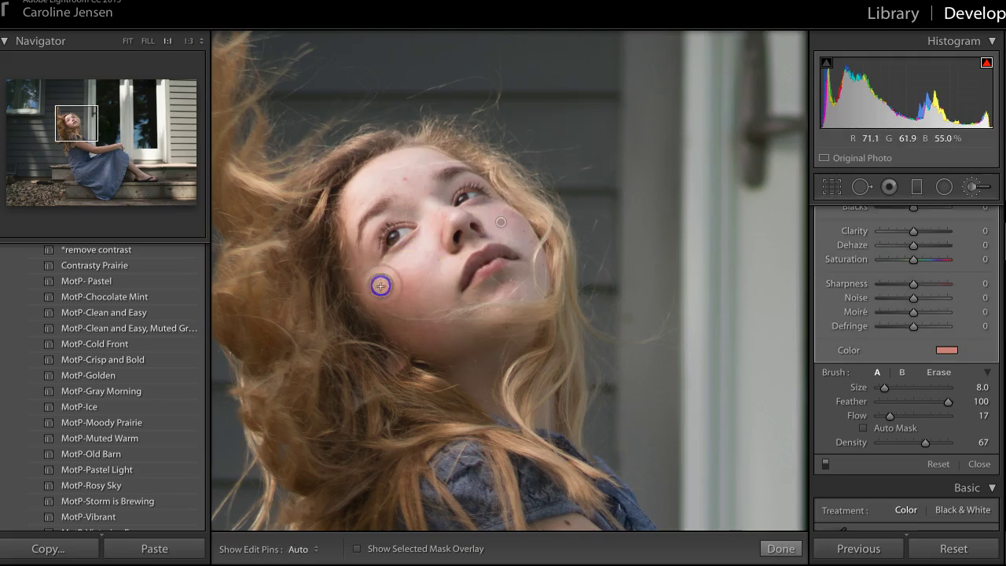
- Set the cheek mask's color tint to hue 4 with 42 % saturation
left_click(948, 350)
mouse_move(832, 442)
left_mouse_down()
mouse_move(889, 442)
mouse_move(795, 444)
mouse_move(891, 444)
mouse_move(827, 451)
left_mouse_up()
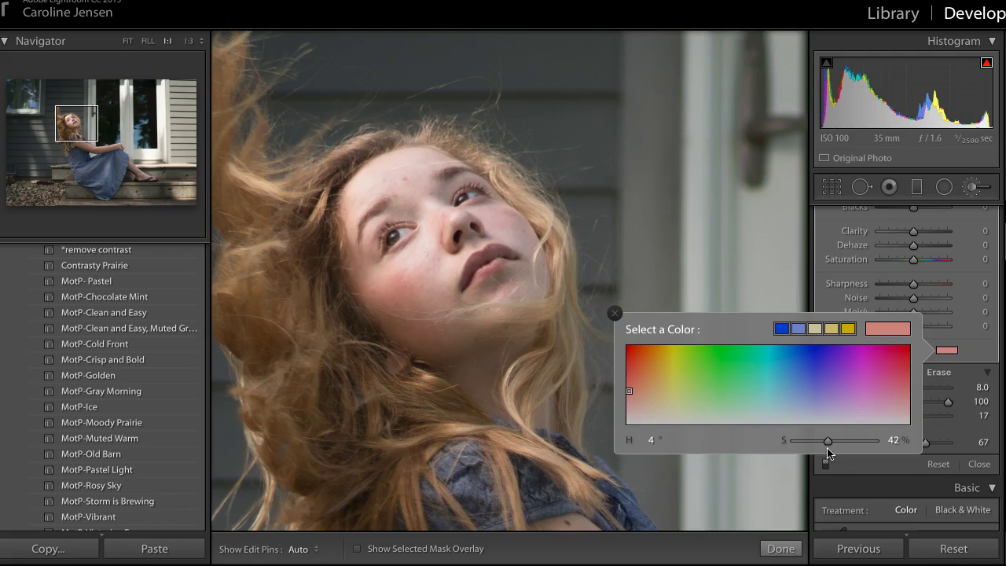
left_click(973, 399)
left_click(994, 348)
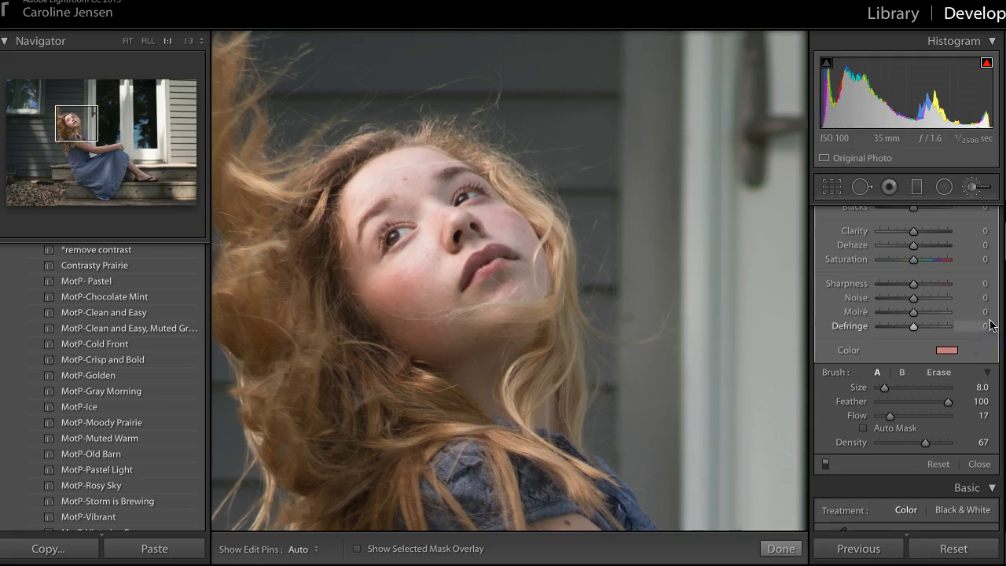
scroll(991, 326, "up", 5)
left_click_drag(912, 254, 960, 251)
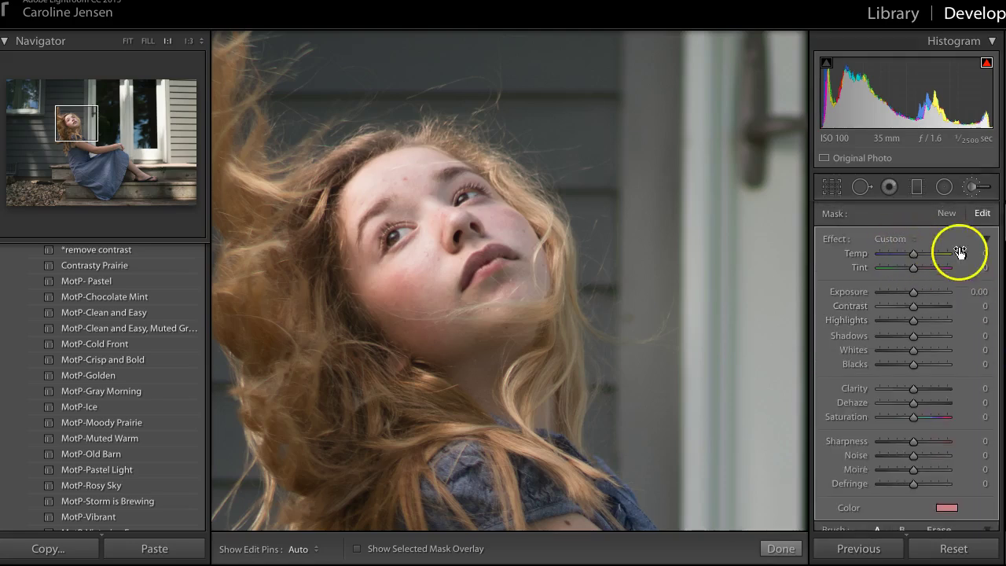
- Review the cheek brush's settings and the effect preset list, including the option to save the current settings as a new preset
scroll(975, 315, "down", 5)
scroll(962, 287, "up", 1)
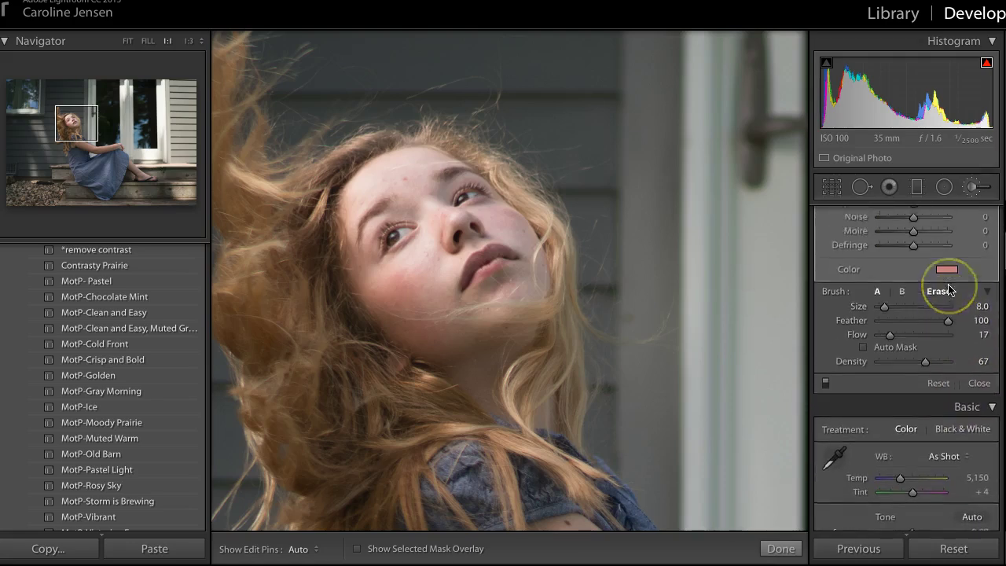
scroll(949, 291, "up", 6)
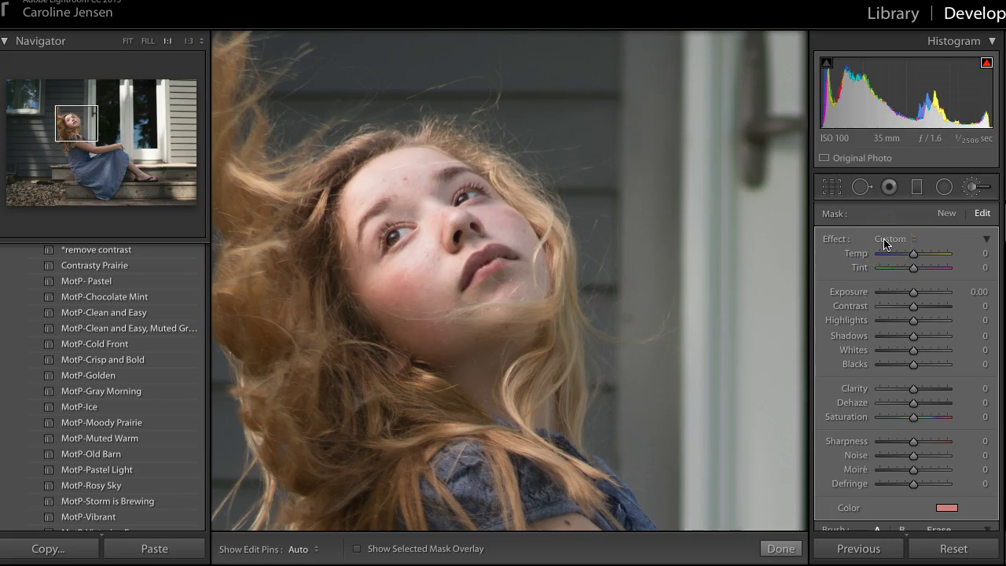
left_click(884, 239)
scroll(857, 456, "down", 10)
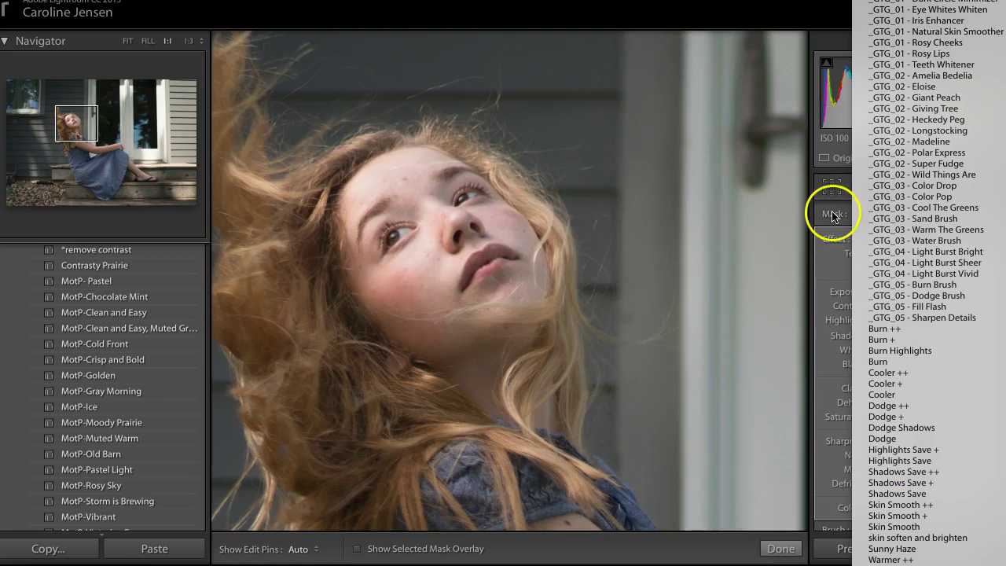
left_click(816, 17)
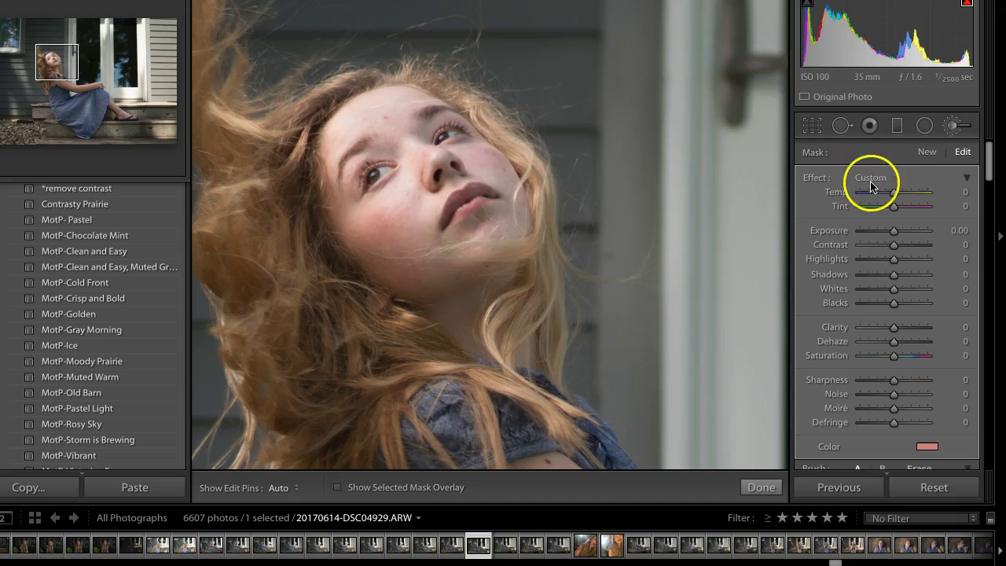
left_click(871, 181)
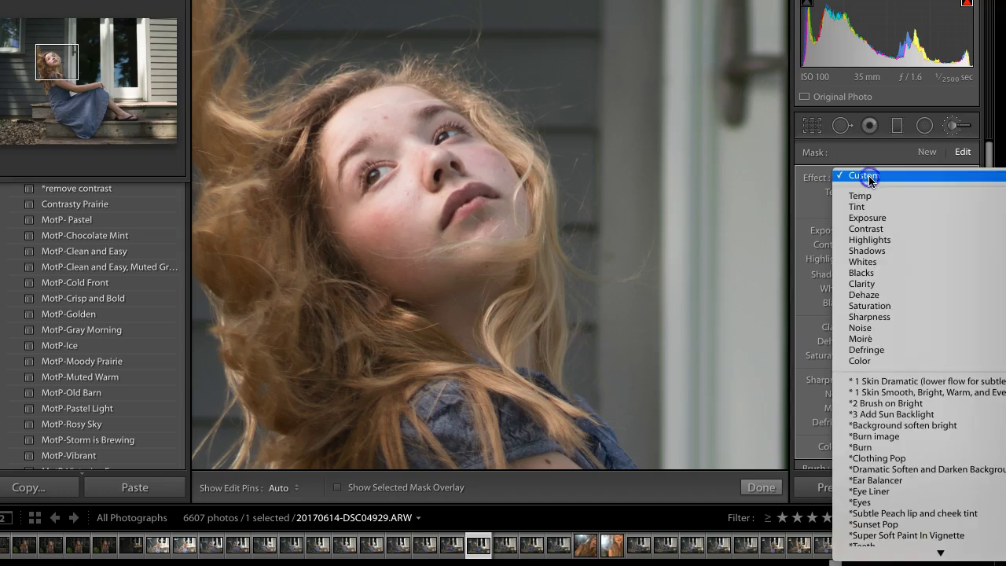
scroll(915, 547, "down", 10)
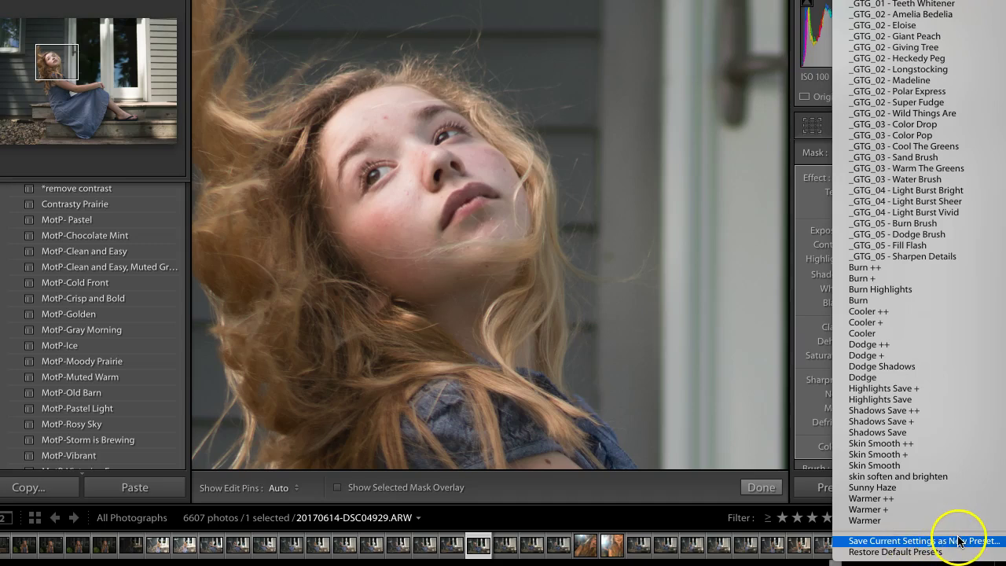
left_click(712, 18)
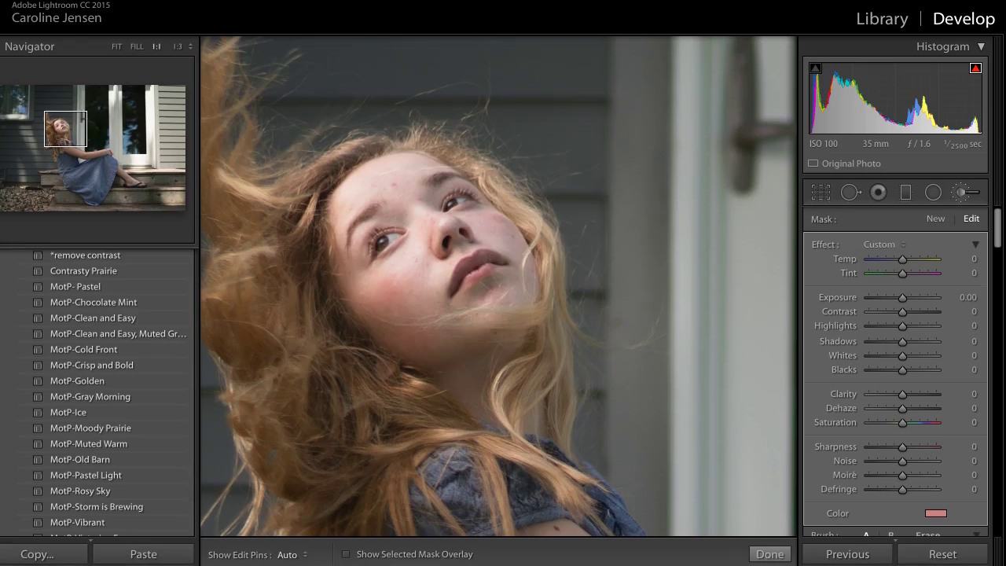
left_click(872, 243)
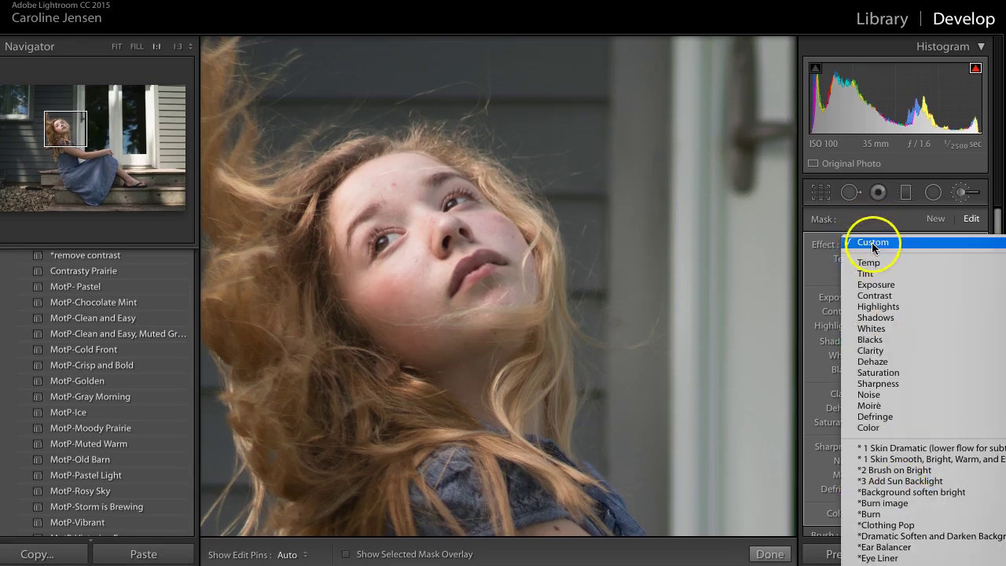
left_click(872, 243)
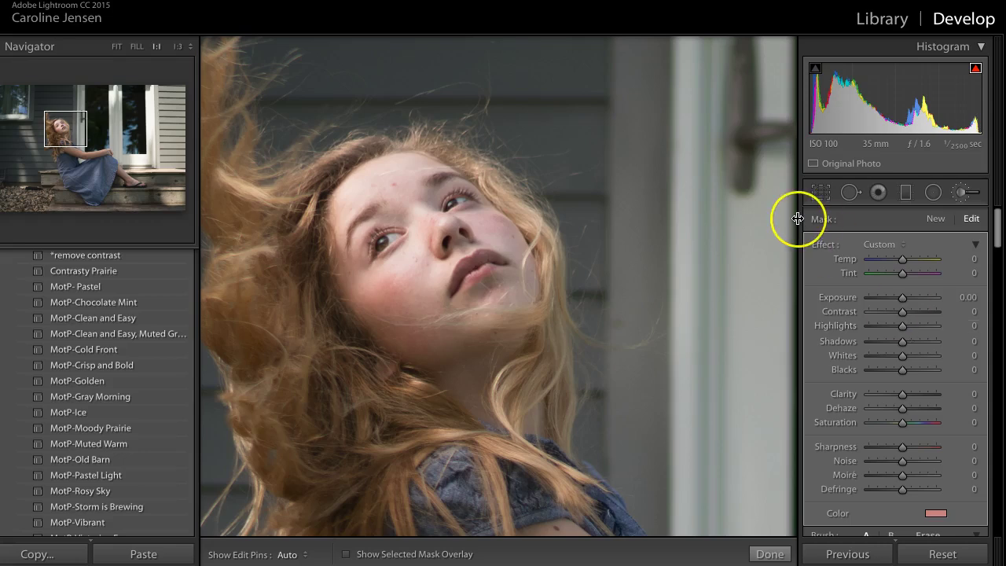
- Close the Adjustment Brush and fit the whole photo in the view
key("h")
left_click(961, 192)
left_click(683, 299)
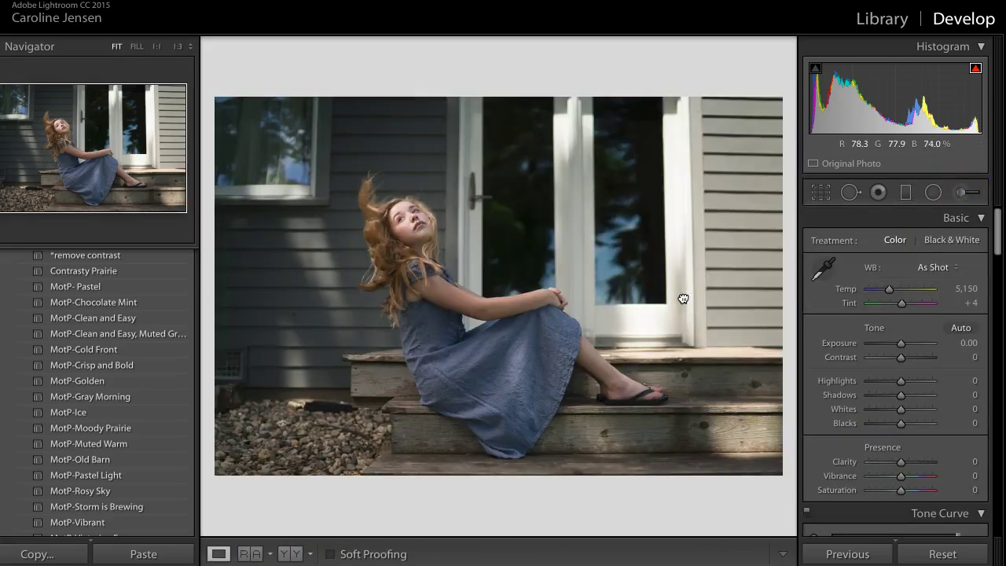